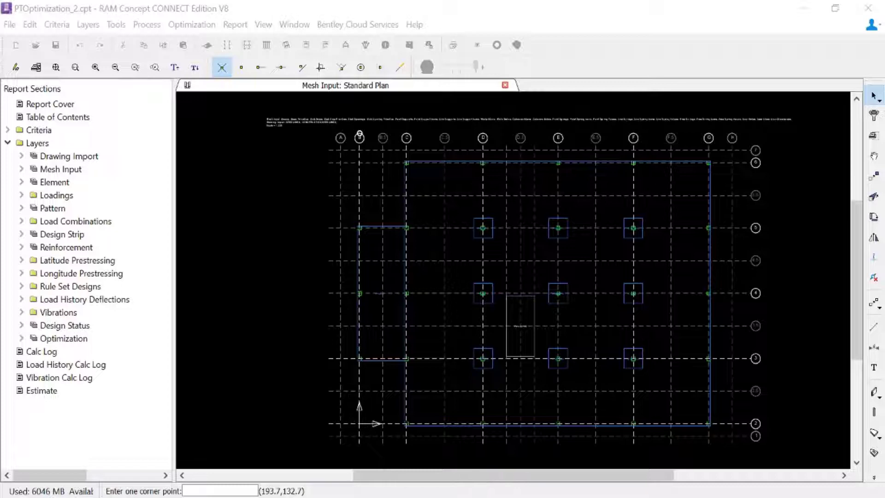
- Open the Optimization Plan from the Layers > Optimization menu
left_click(85, 26)
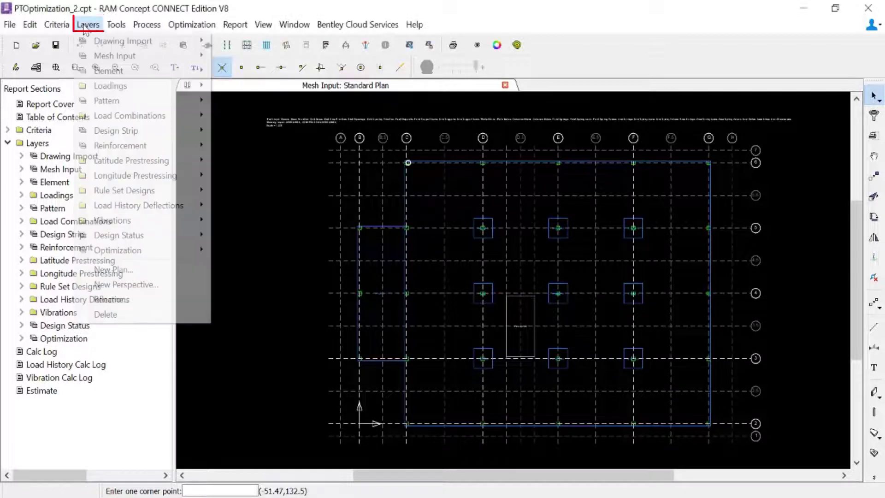
mouse_move(106, 253)
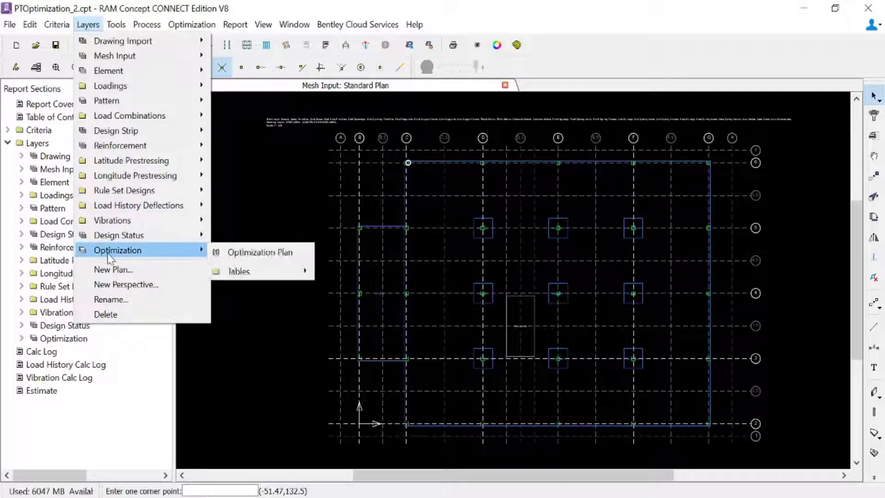
left_click(229, 256)
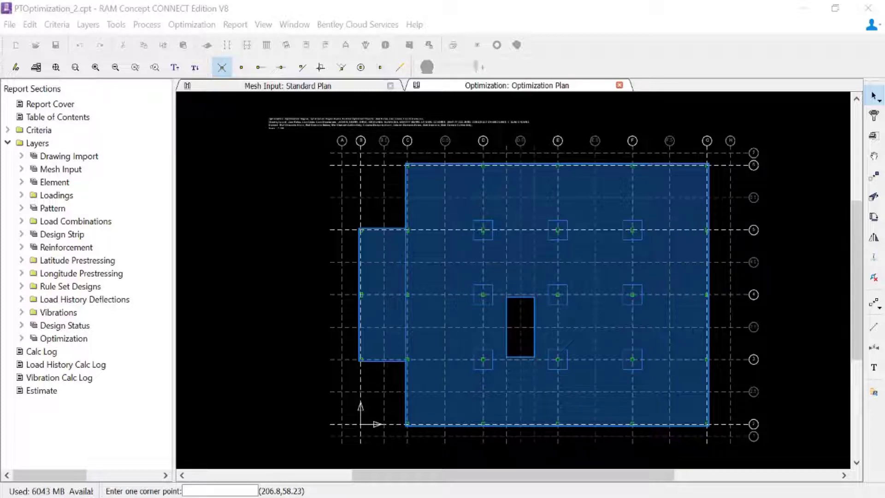
- Draw a rectangular optimization region around the whole slab from grid A to H, giving 47 objects
left_click(871, 394)
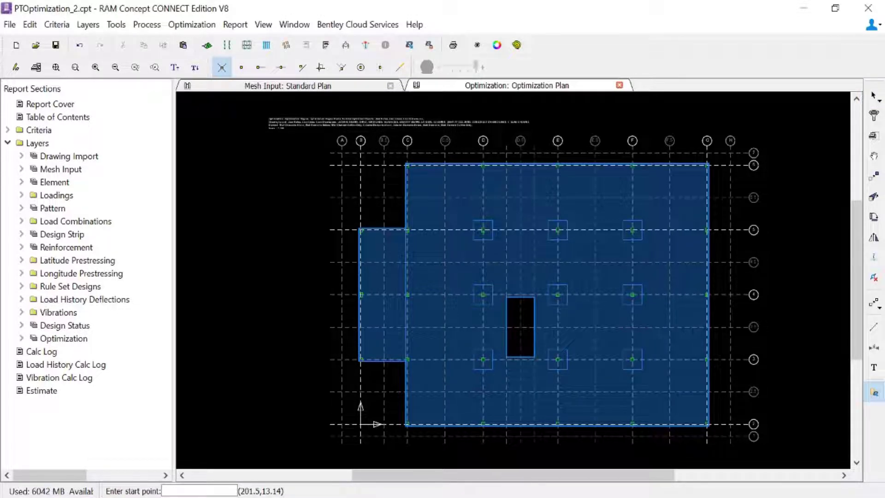
left_click(730, 435)
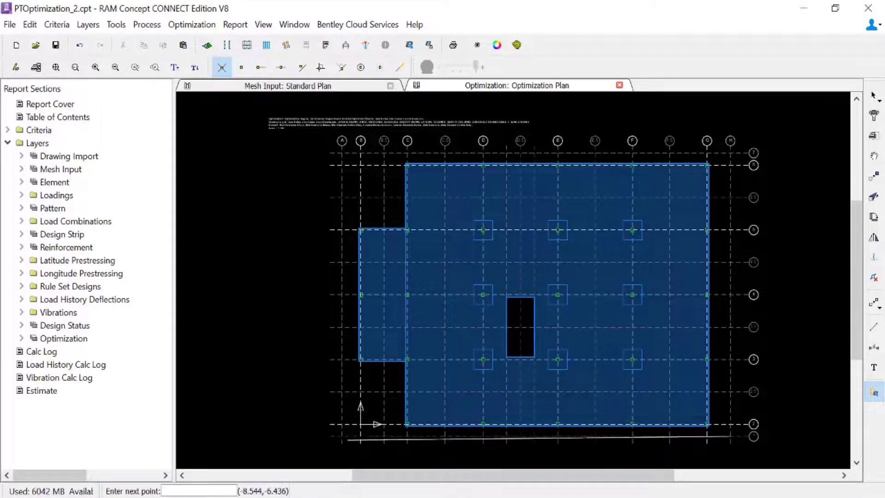
left_click(341, 436)
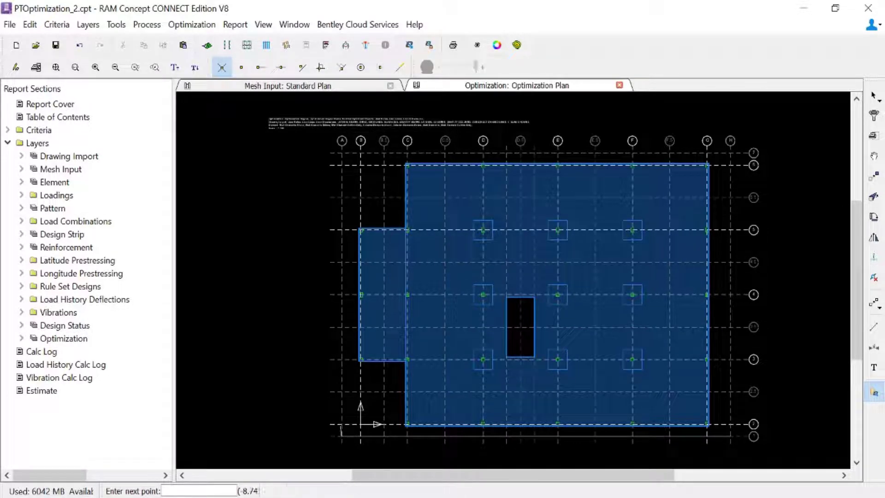
left_click(341, 154)
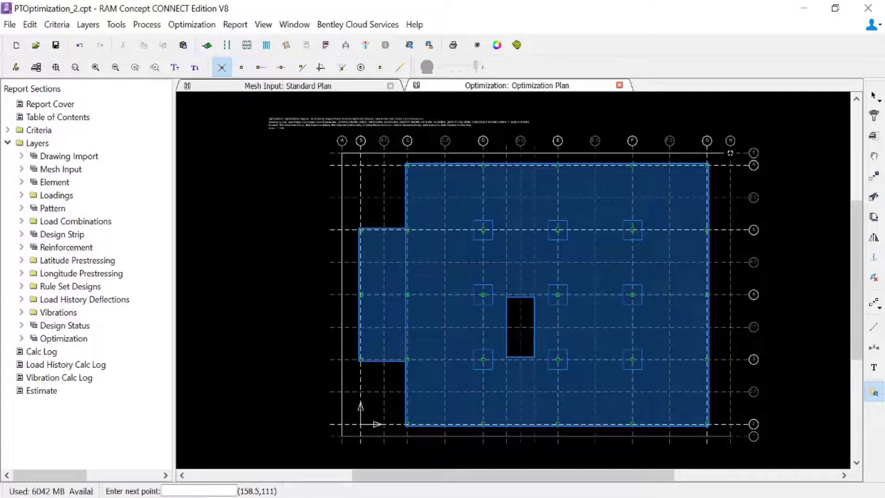
left_click(730, 154)
left_click(730, 436)
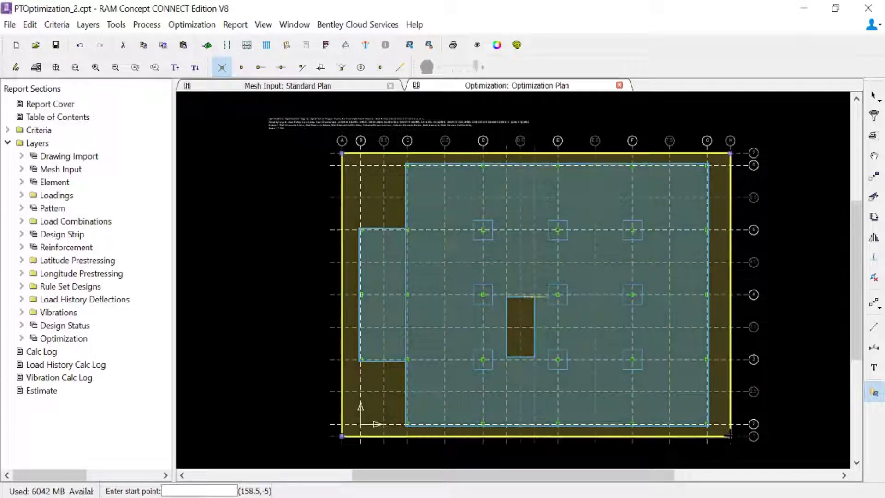
- Enlarge the 'Num Opt Objects = 47' label text three steps
left_click(175, 68)
left_click(175, 68)
left_click(175, 68)
left_click(175, 68)
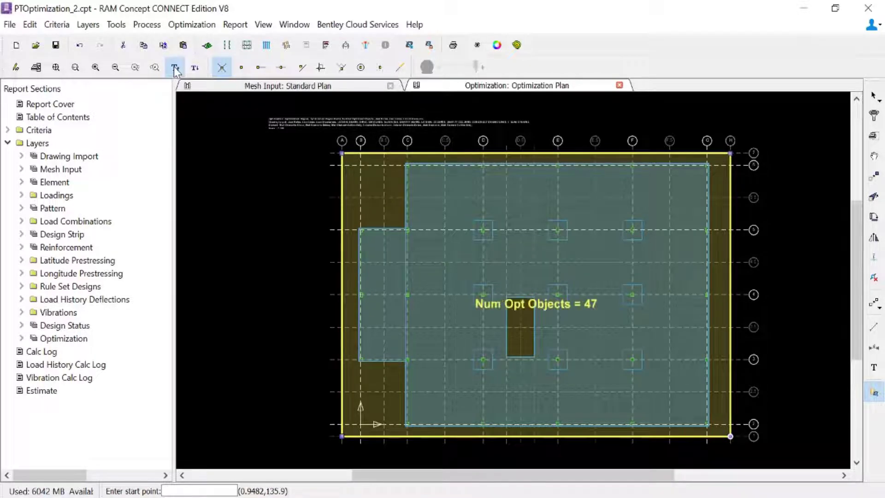
left_click(175, 68)
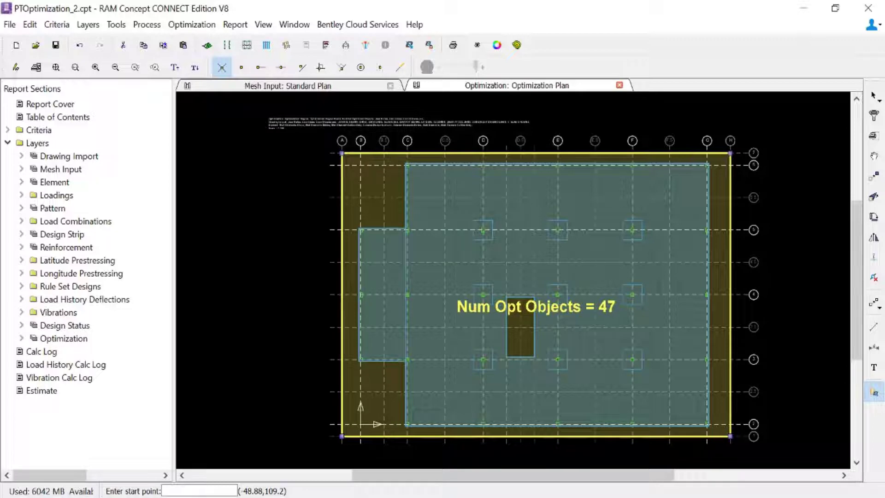
left_click(479, 47)
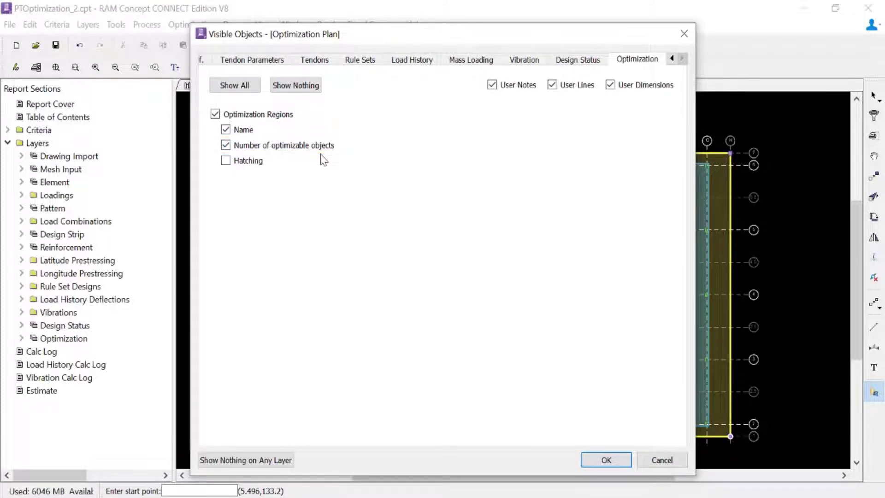
left_click(606, 459)
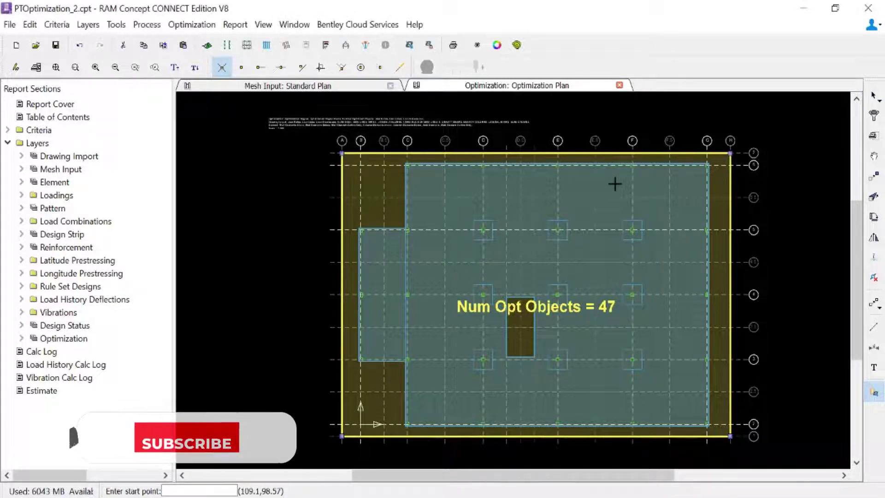
- Delete the whole-slab region and draw a left region from grid A to F, giving 42 objects
key("Delete")
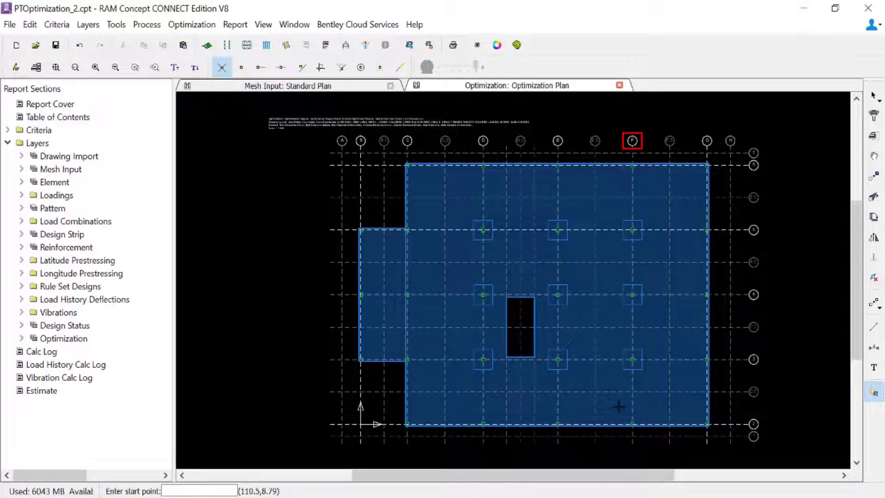
left_click(633, 435)
left_click(342, 435)
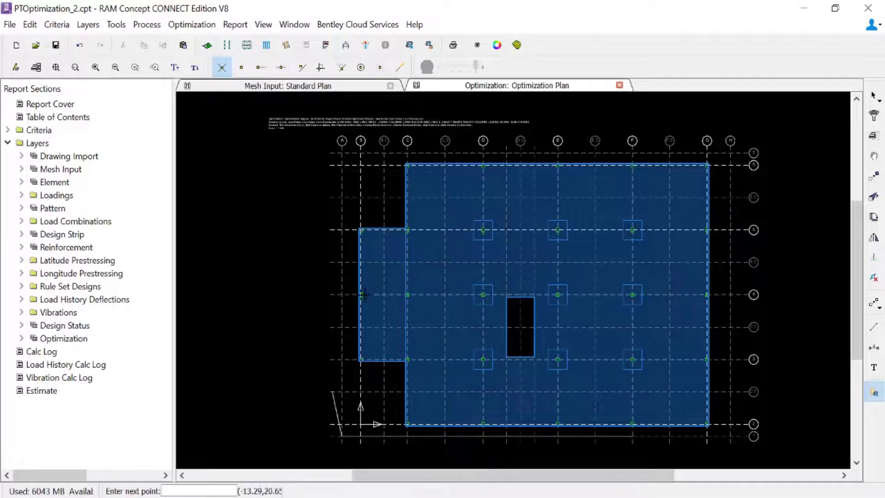
left_click(341, 153)
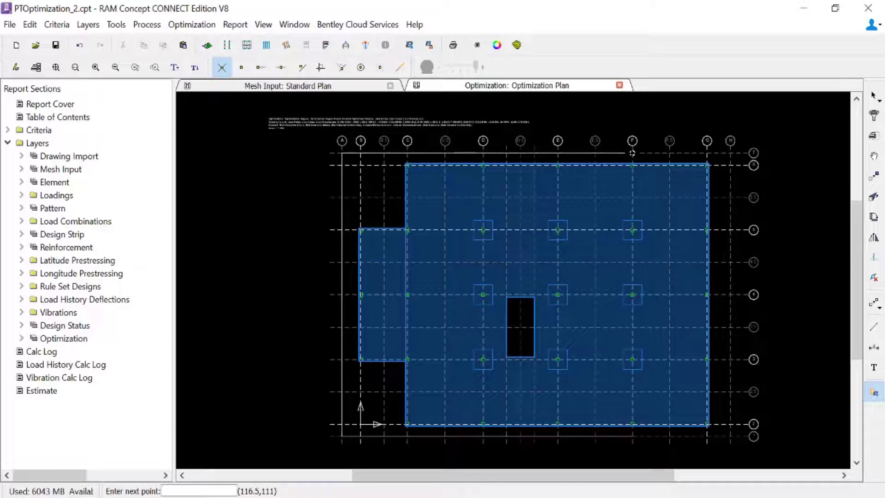
left_click(632, 152)
double_click(633, 435)
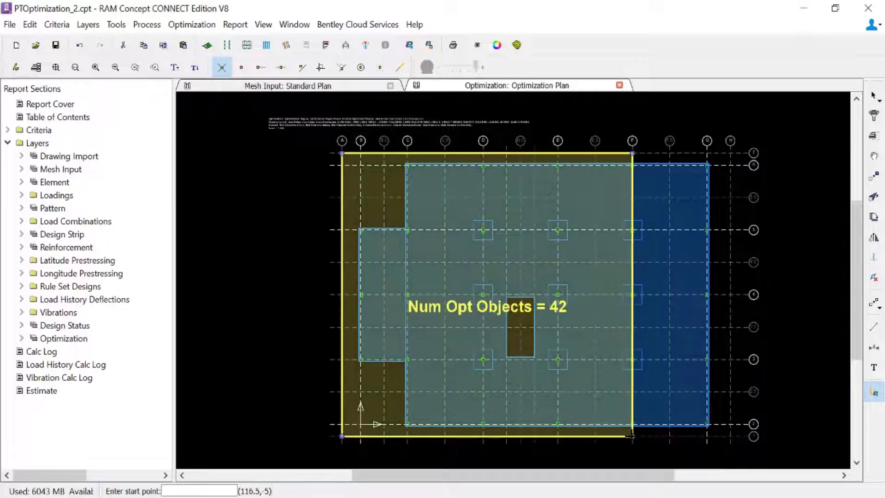
- Draw the right region from grid F to H, giving 17 objects, then deselect it
left_click(632, 435)
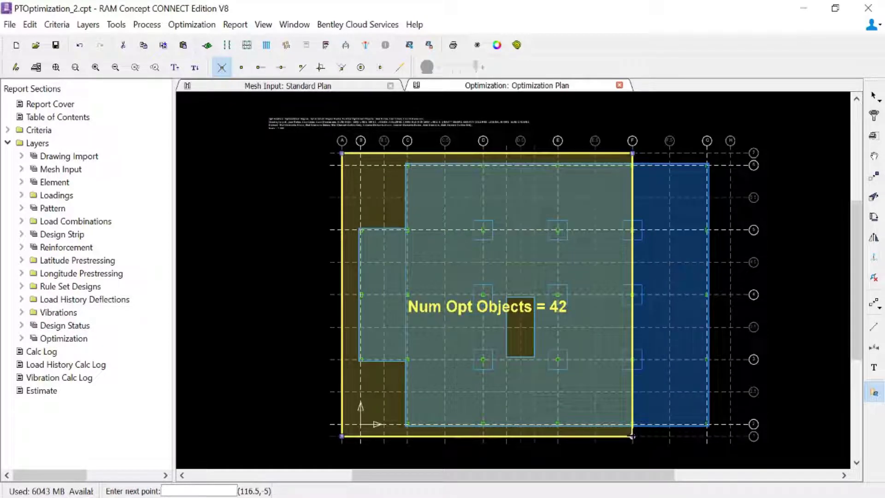
left_click(632, 152)
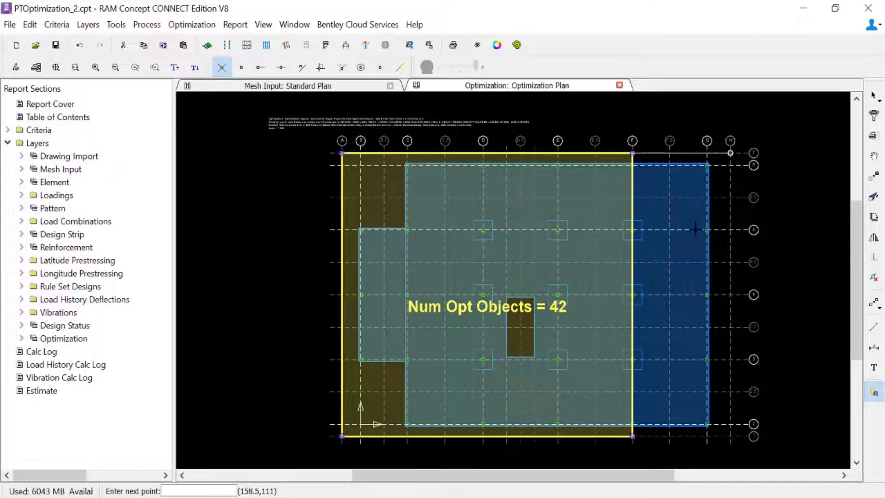
left_click(730, 153)
left_click(730, 435)
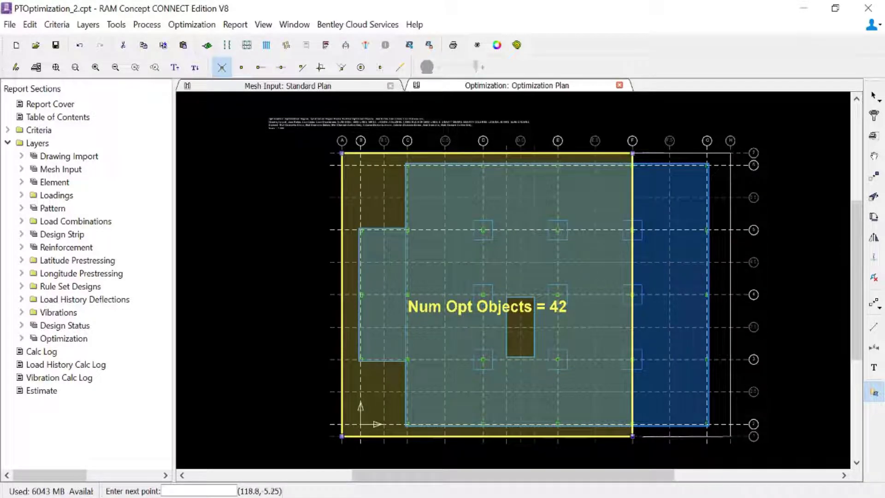
left_click(632, 435)
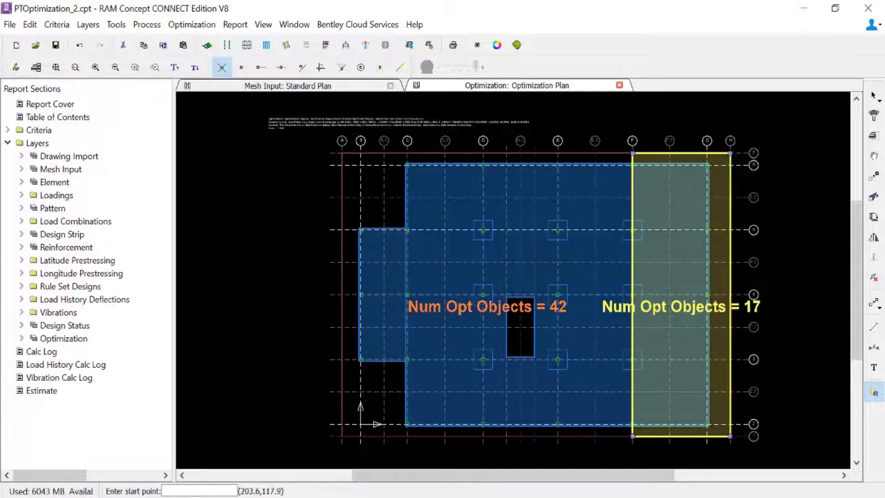
left_click(873, 96)
left_click(769, 110)
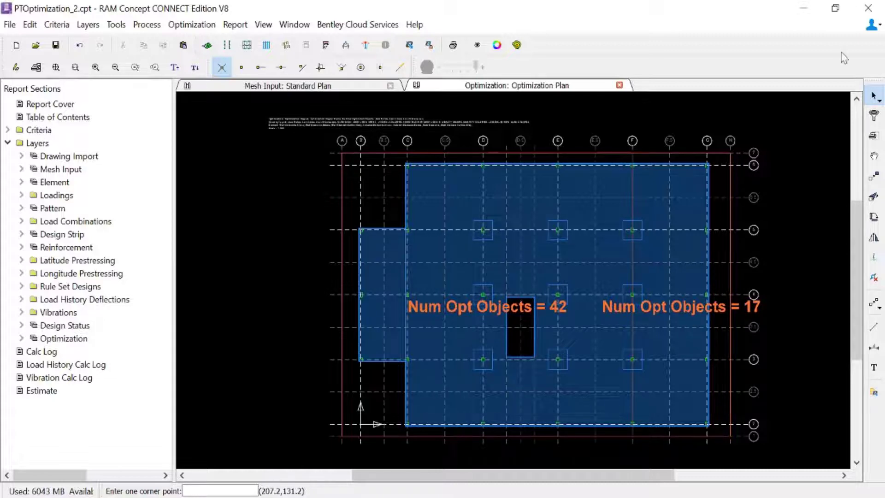
- Delete the right-hand region and redraw it from grid F to H, again giving 17 objects
left_click(690, 157)
key("Delete")
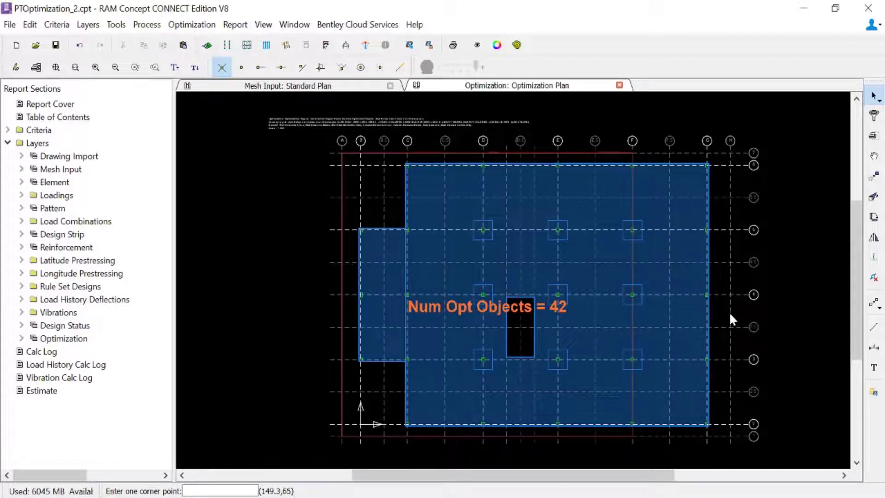
left_click(873, 392)
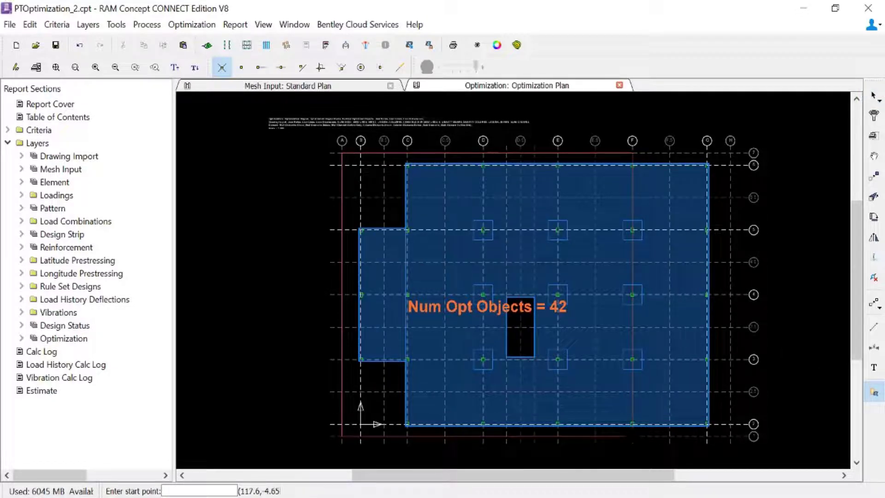
left_click(633, 435)
left_click(632, 152)
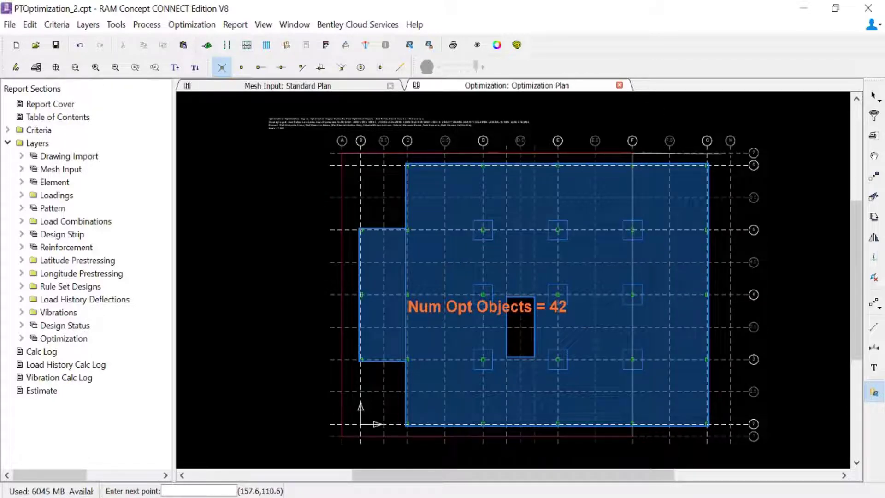
left_click(730, 153)
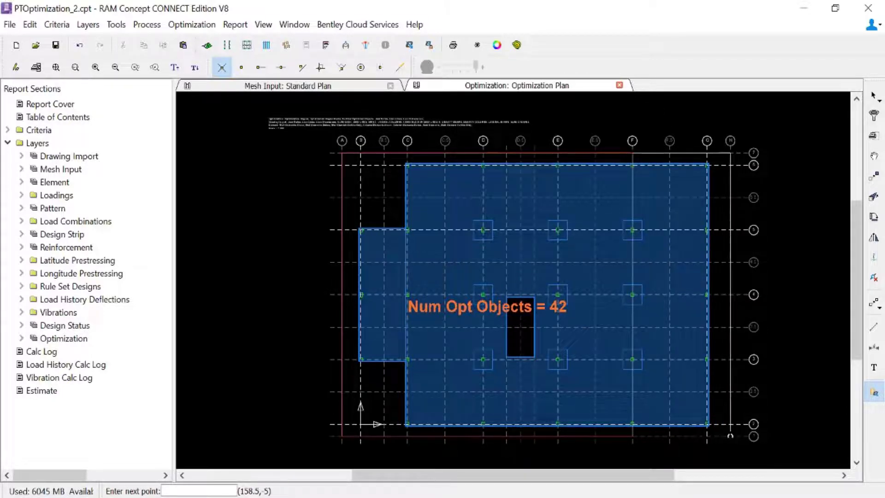
left_click(730, 435)
left_click(632, 435)
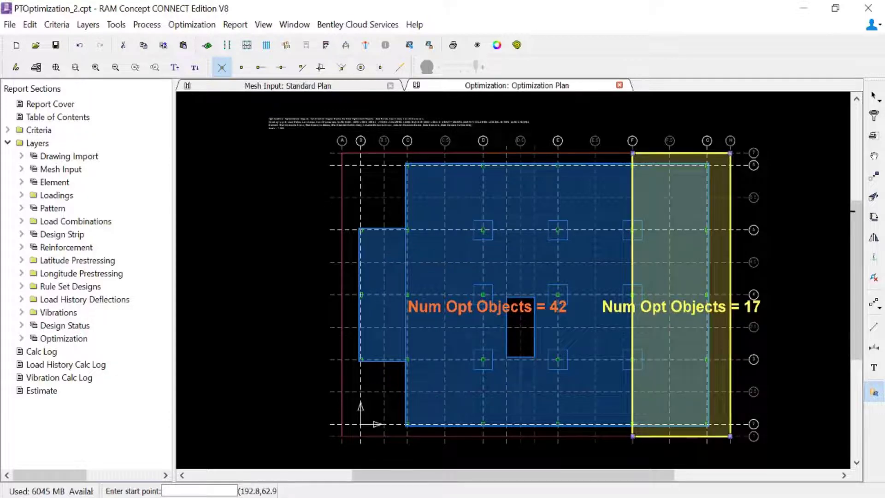
left_click(873, 97)
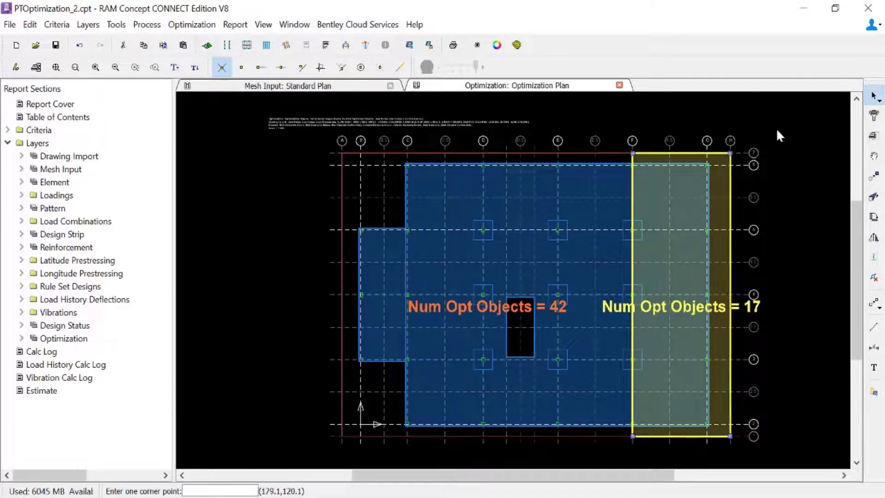
left_click(768, 120)
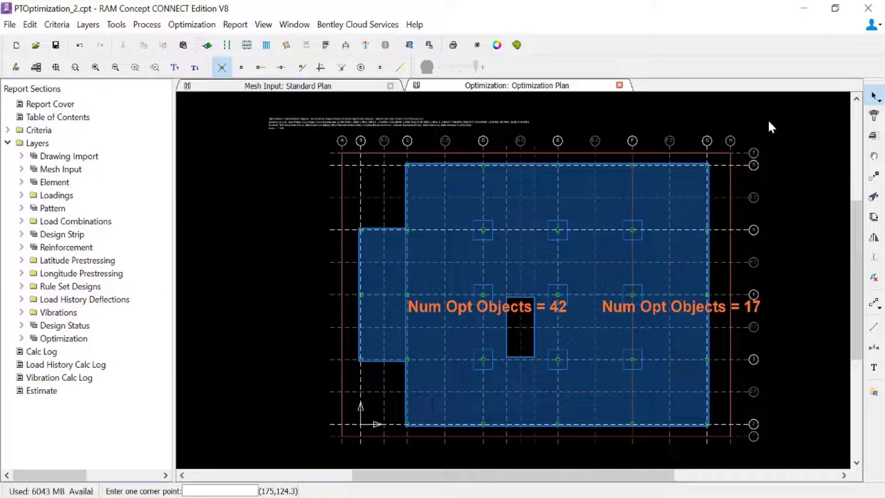